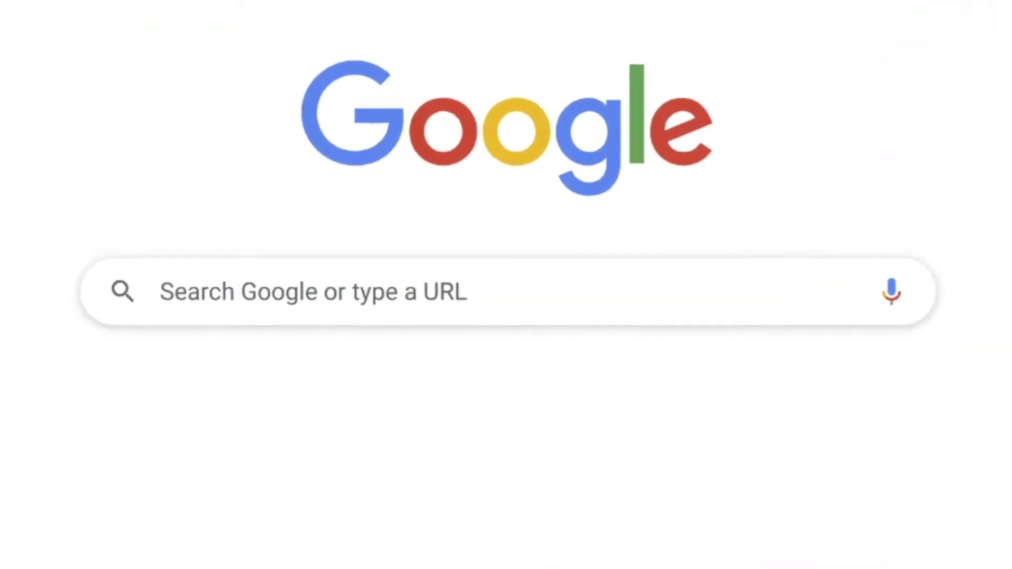
type("converter.ap")
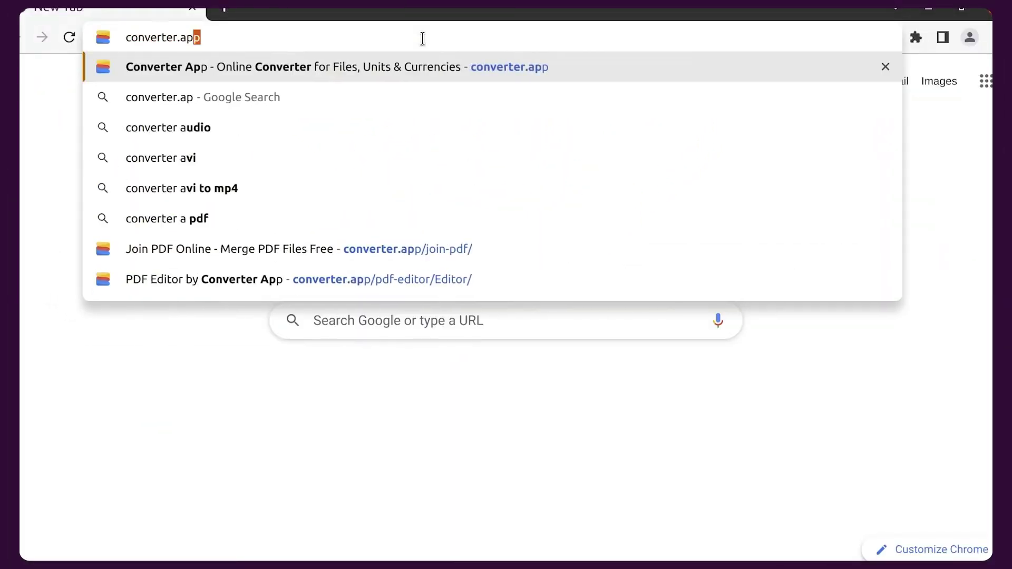
Step: Go to converter.app and search the site for the Combine PDF tool
key("Return")
left_click(377, 253)
type("combin")
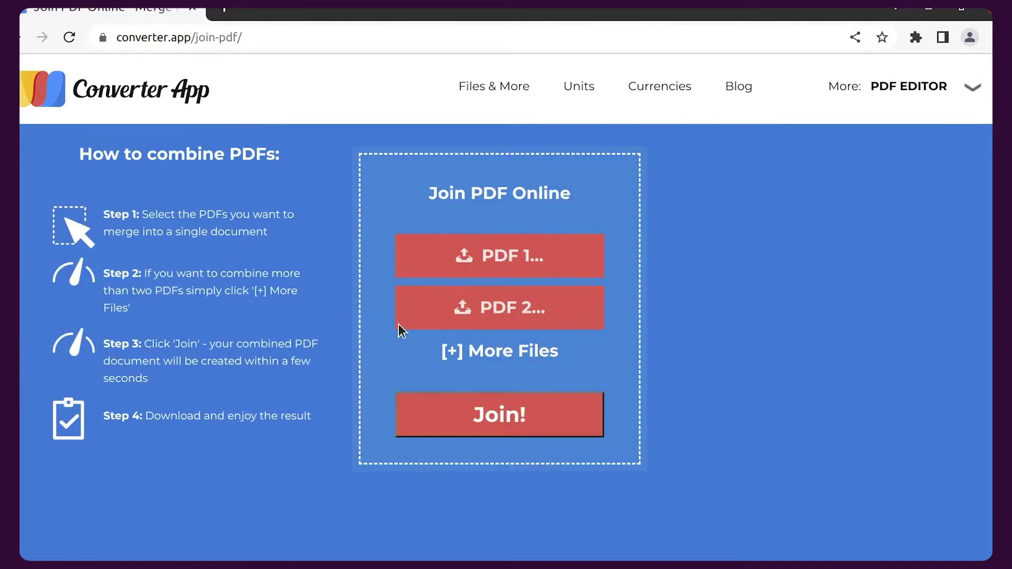
Step: Load page_0004.pdf and page_0005.pdf from the pages folder as PDF 1 and PDF 2
left_click(549, 271)
left_click(55, 90)
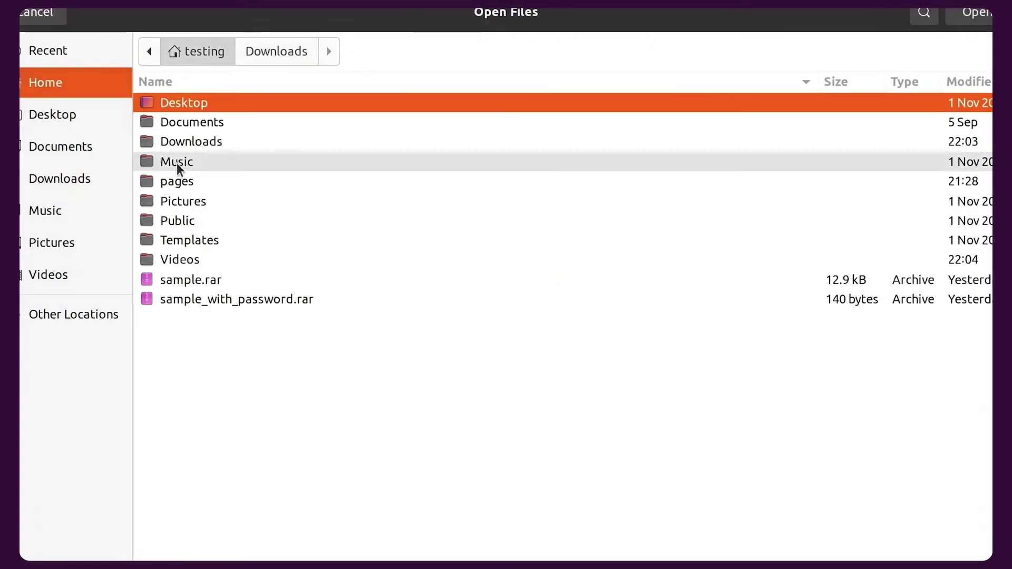
double_click(180, 182)
double_click(216, 164)
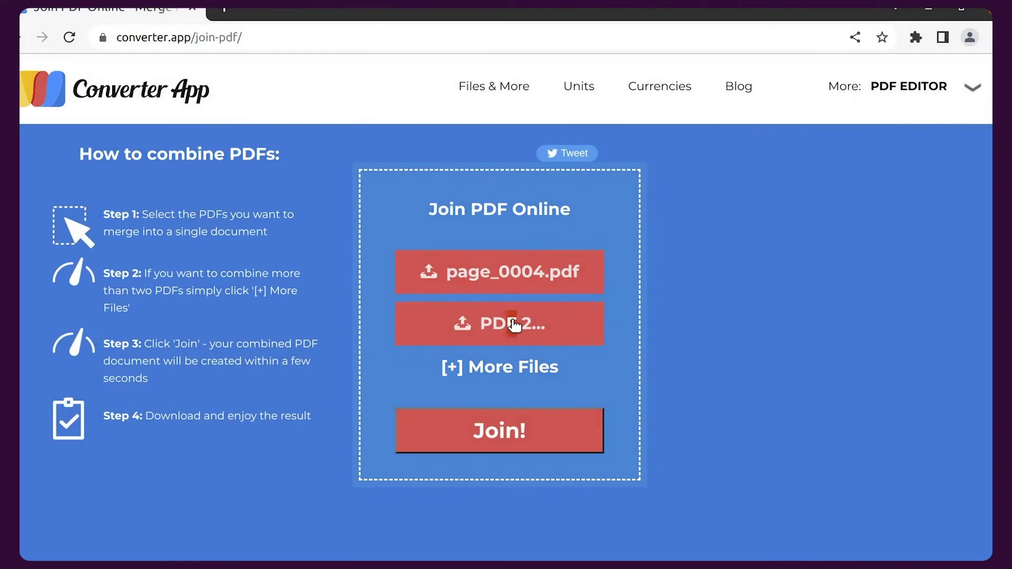
left_click(462, 321)
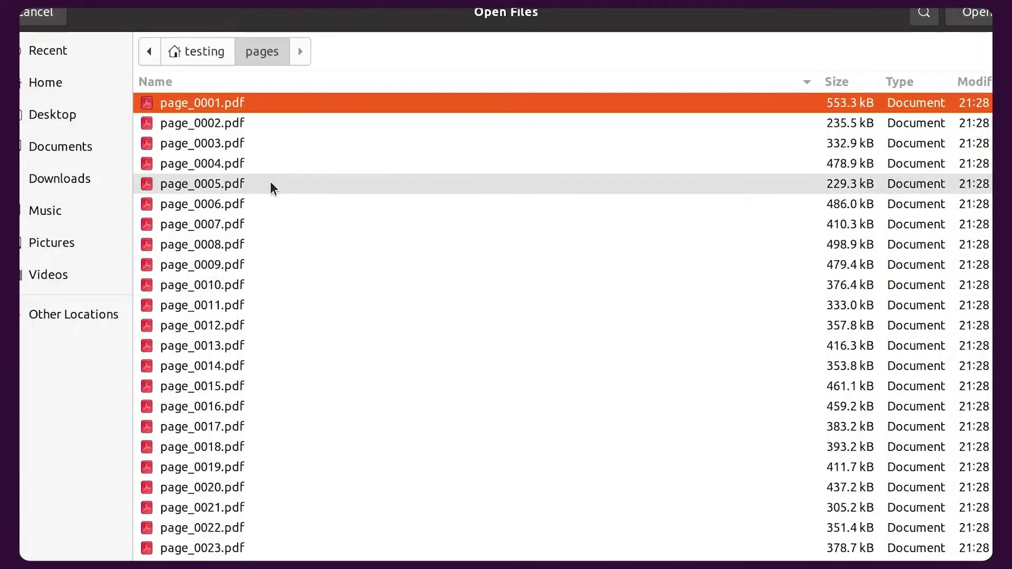
left_click(259, 184)
double_click(259, 185)
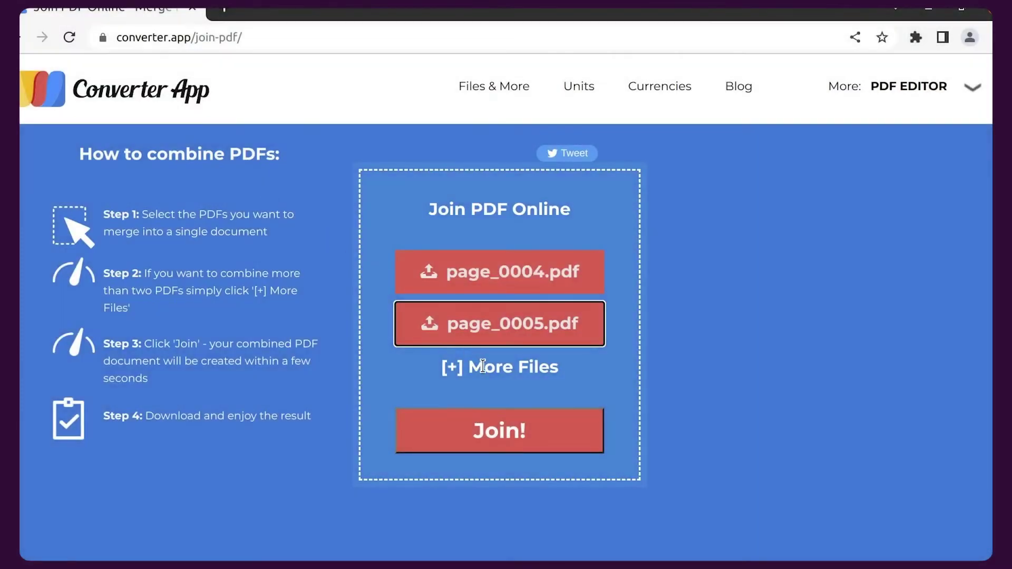
Step: Add two more file slots and load page_0006.pdf and page_0007.pdf into them
left_click(482, 366)
left_click(480, 420)
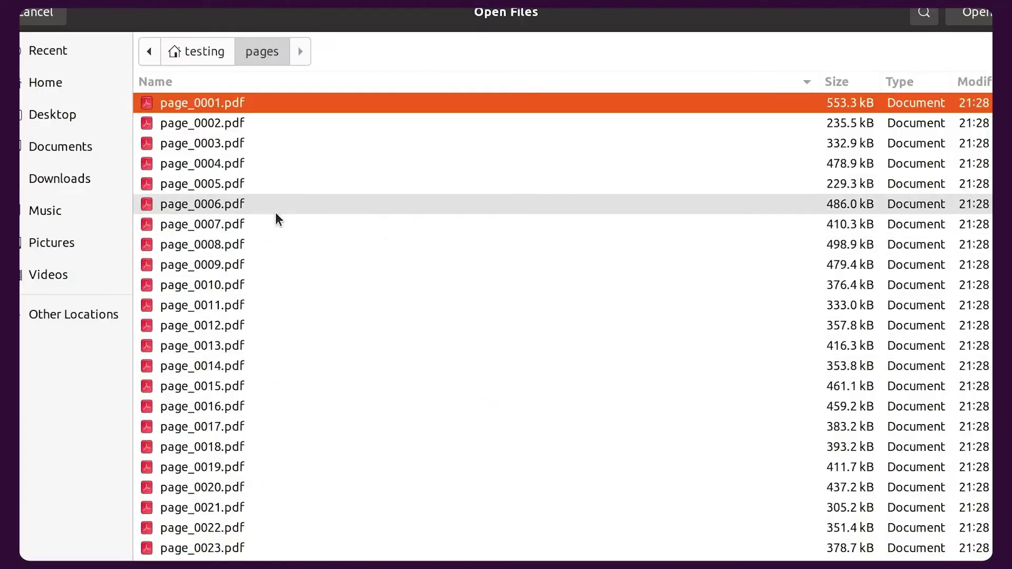
double_click(255, 211)
left_click(464, 420)
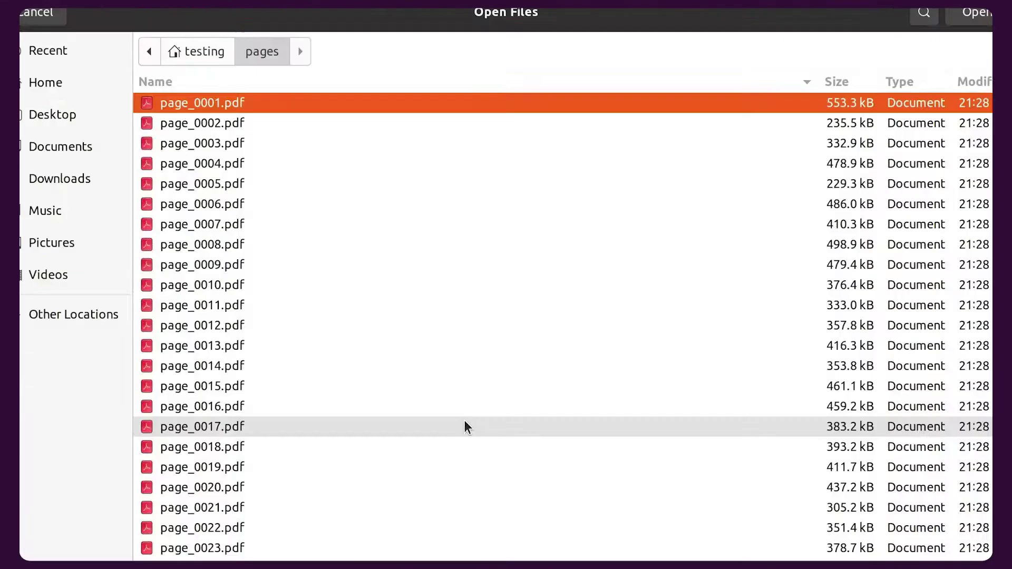
double_click(218, 224)
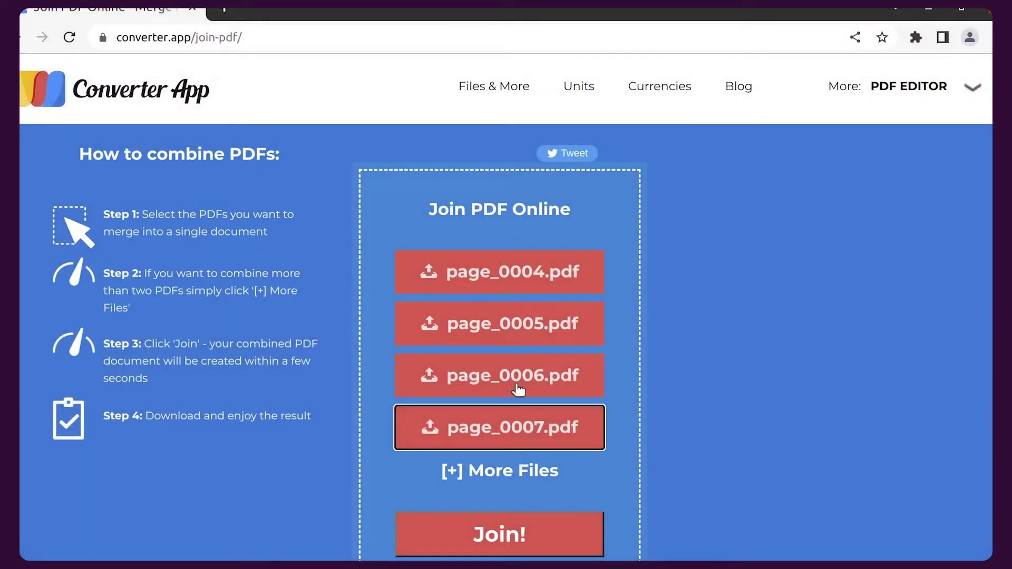
Step: Join the four PDFs, download combined.pdf, preview it, and return to the Join PDF page
left_click(589, 542)
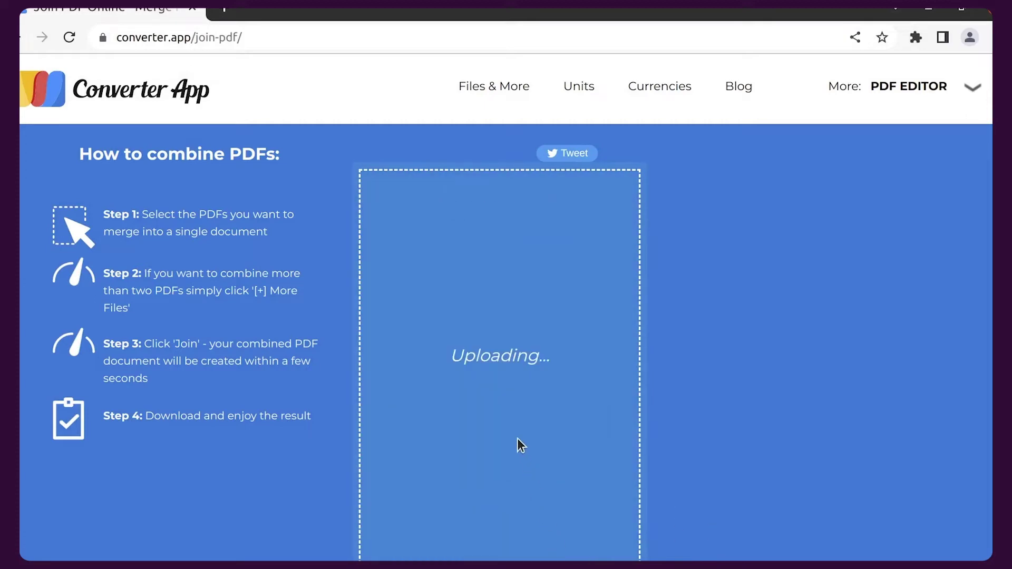
scroll(508, 406, "down", 2)
left_click(511, 476)
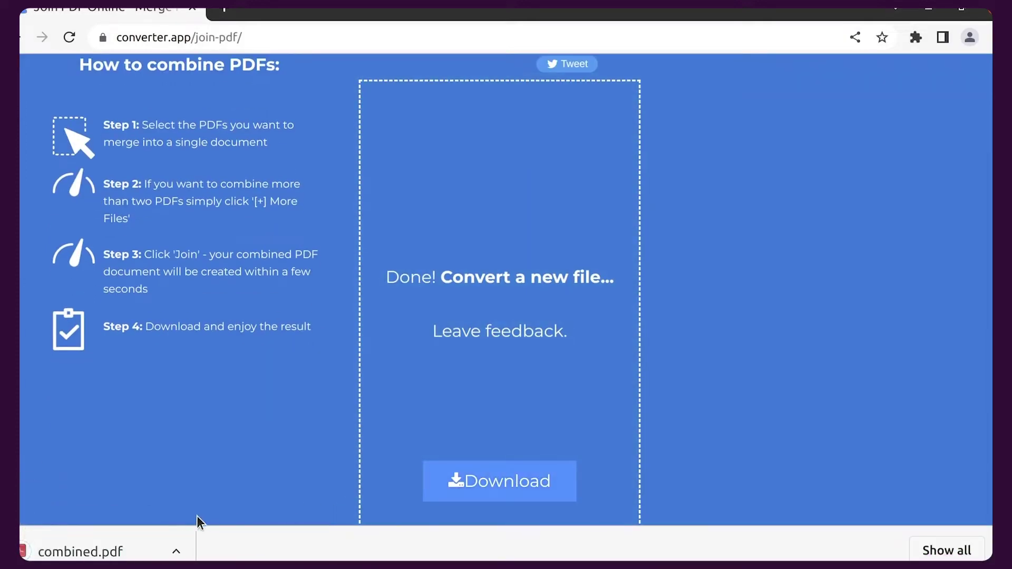
left_click(92, 554)
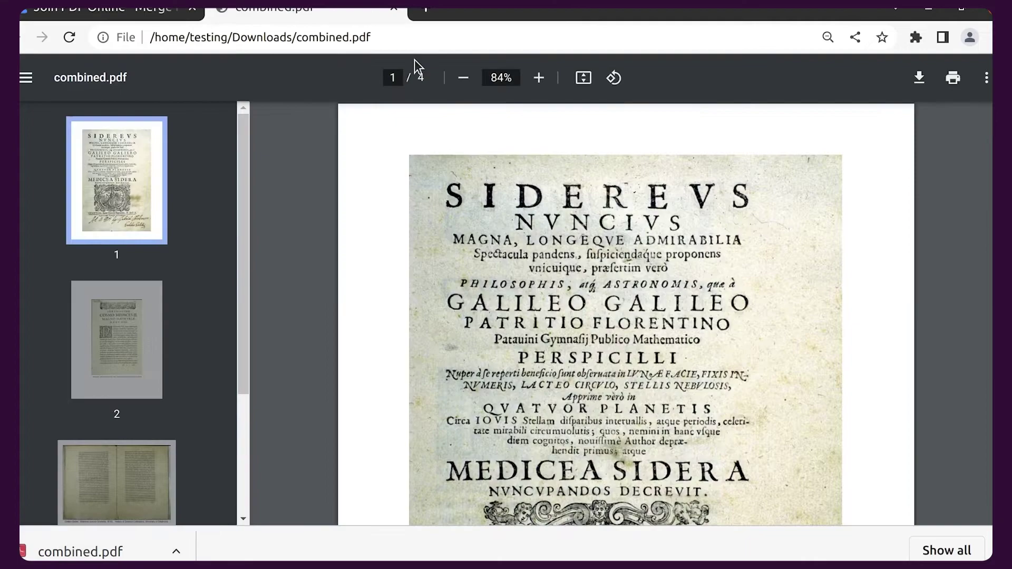
scroll(527, 162, "down", 10)
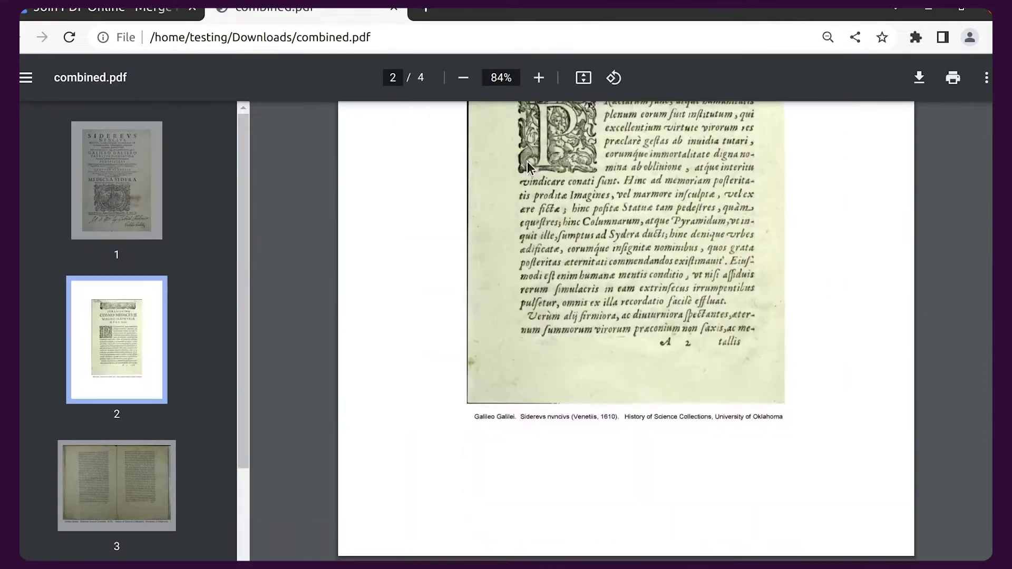
scroll(527, 162, "down", 5)
left_click(76, 8)
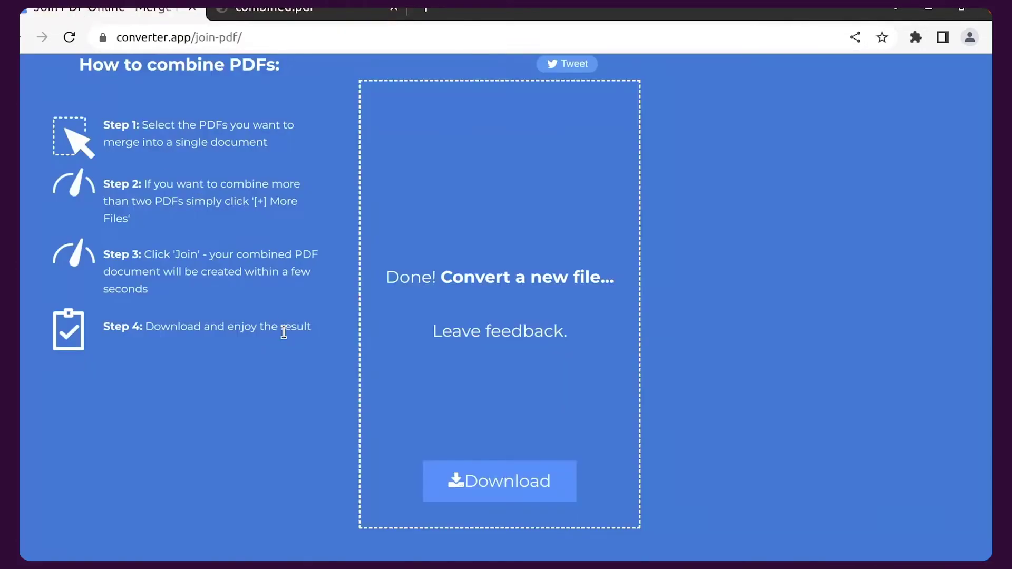
scroll(284, 332, "up", 1)
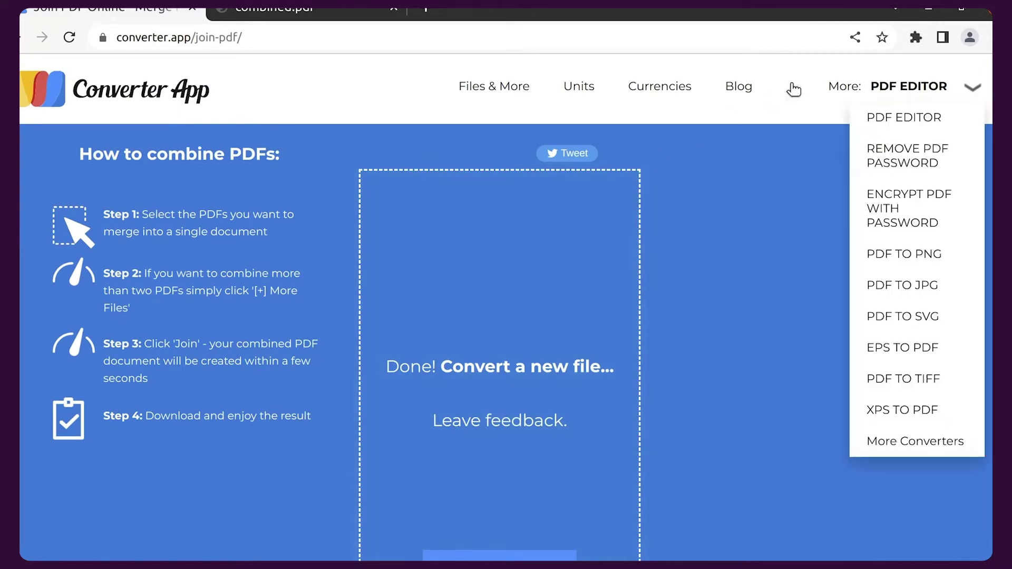
mouse_move(887, 86)
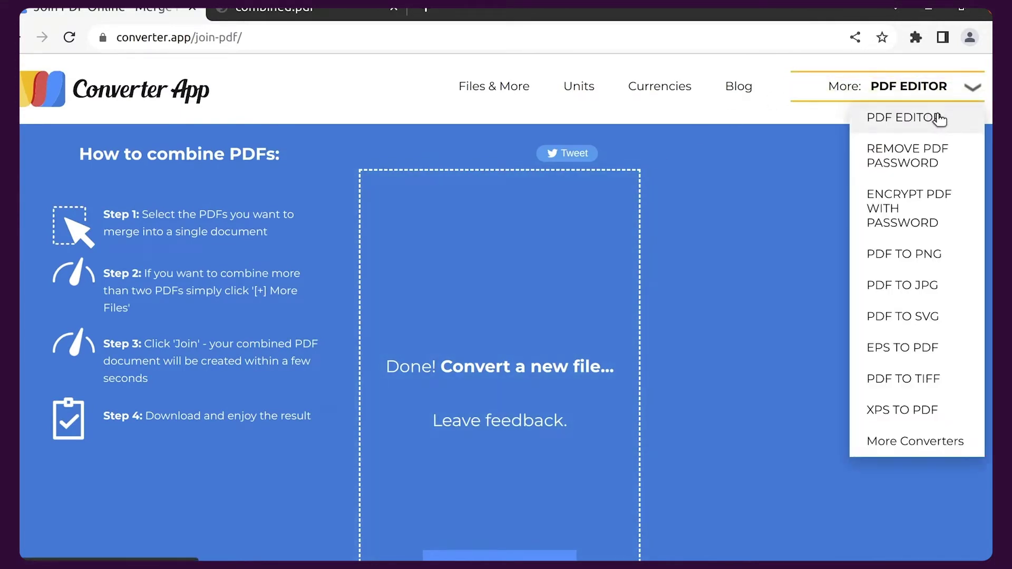
Step: Load combined.pdf from Downloads into the PDF Editor
left_click(939, 119)
left_click(482, 360)
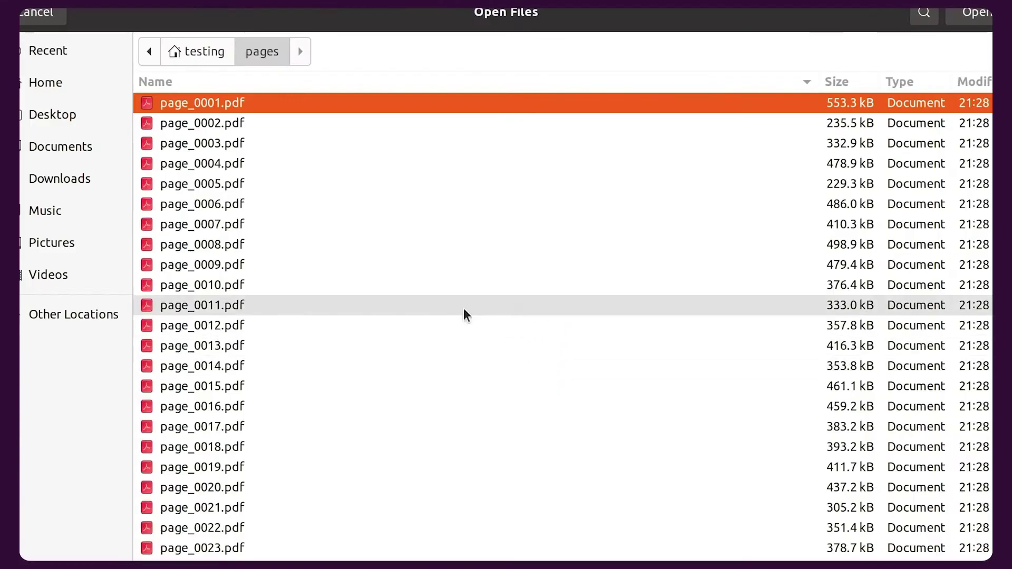
left_click(82, 179)
double_click(189, 101)
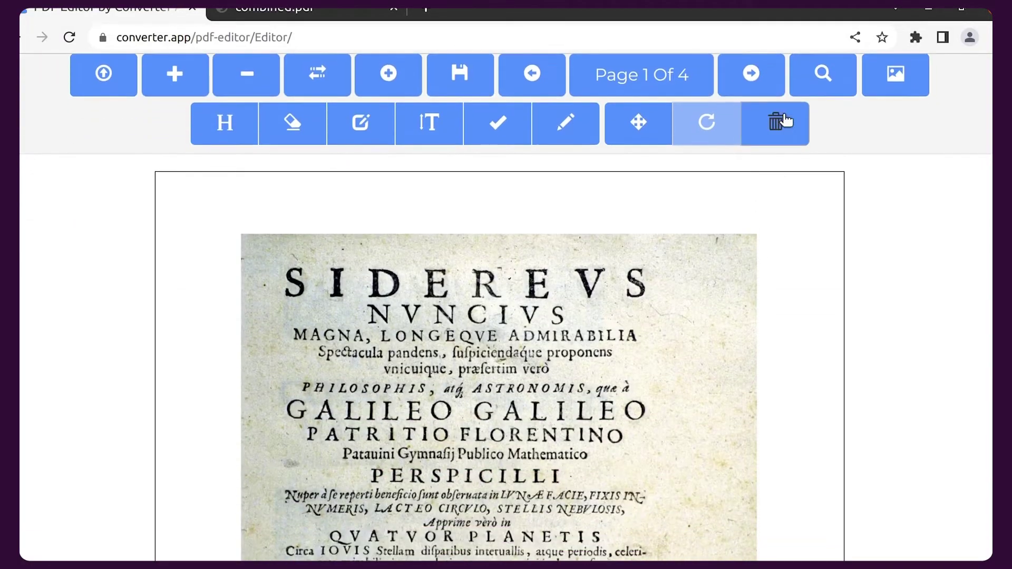
Step: Browse forward two pages, then back to the first page
left_click(764, 84)
left_click(766, 84)
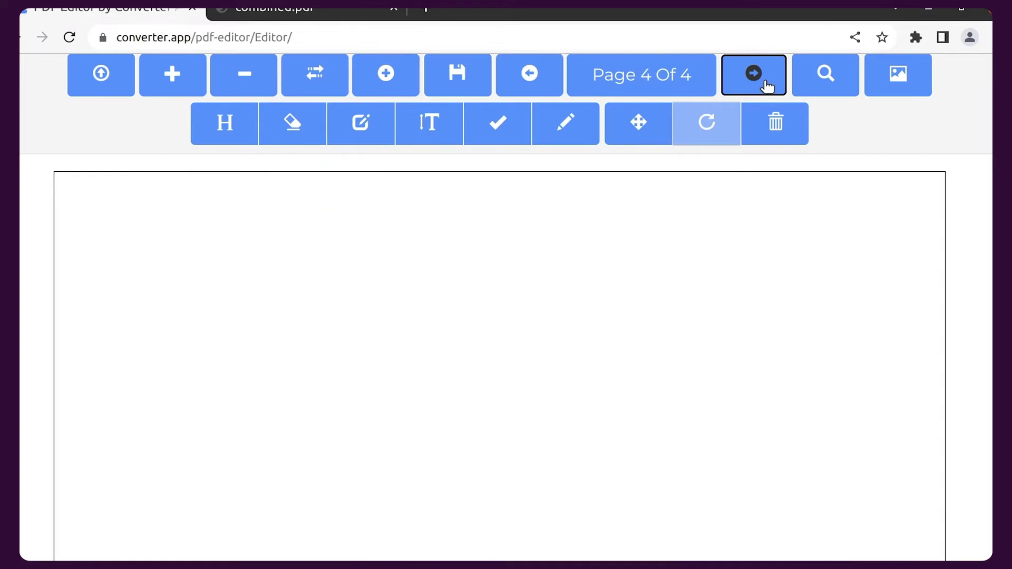
left_click(531, 74)
left_click(532, 75)
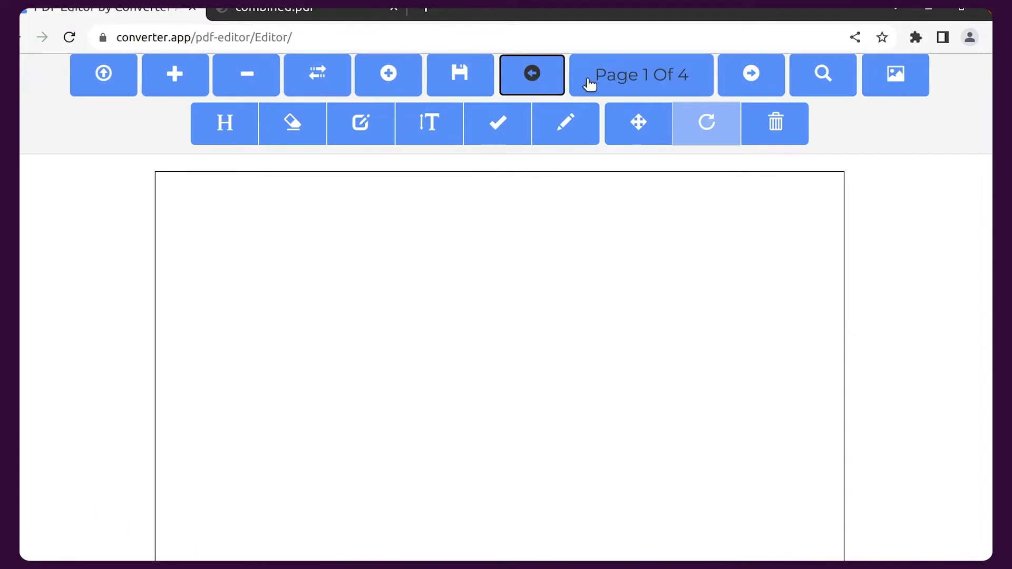
Step: Move the title page to position 2 and go to page 2
left_click(325, 85)
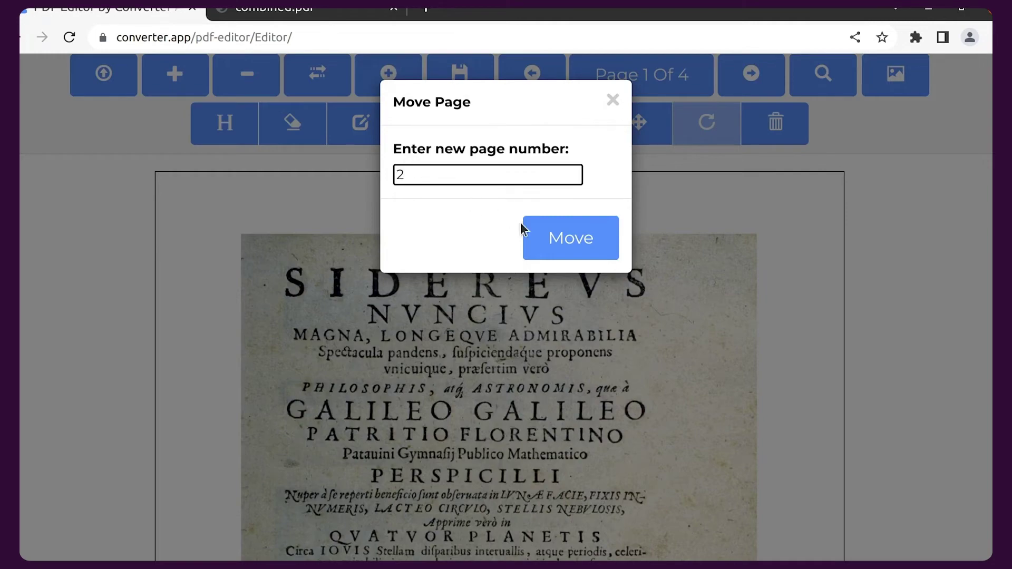
left_click(555, 239)
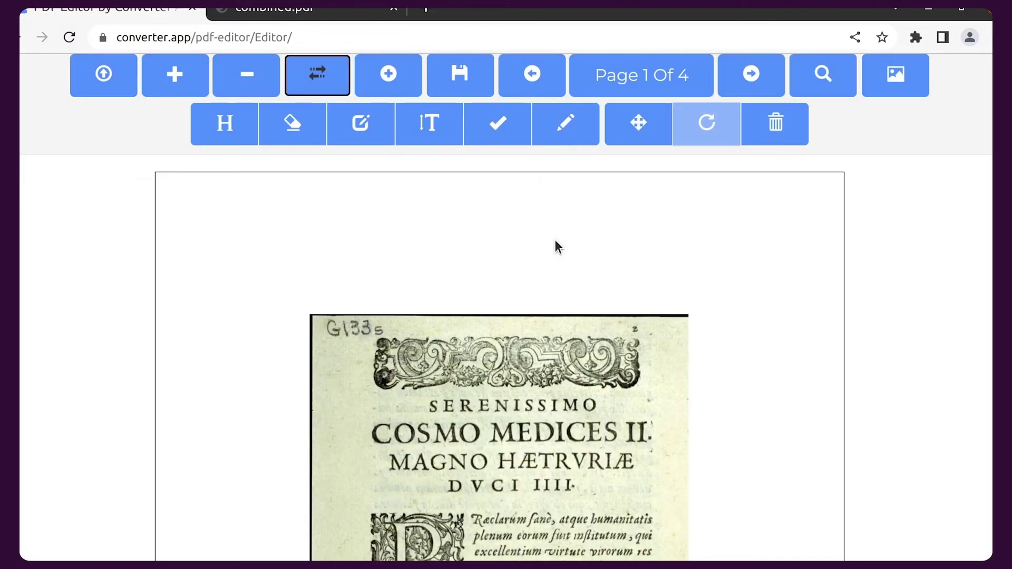
left_click(751, 207)
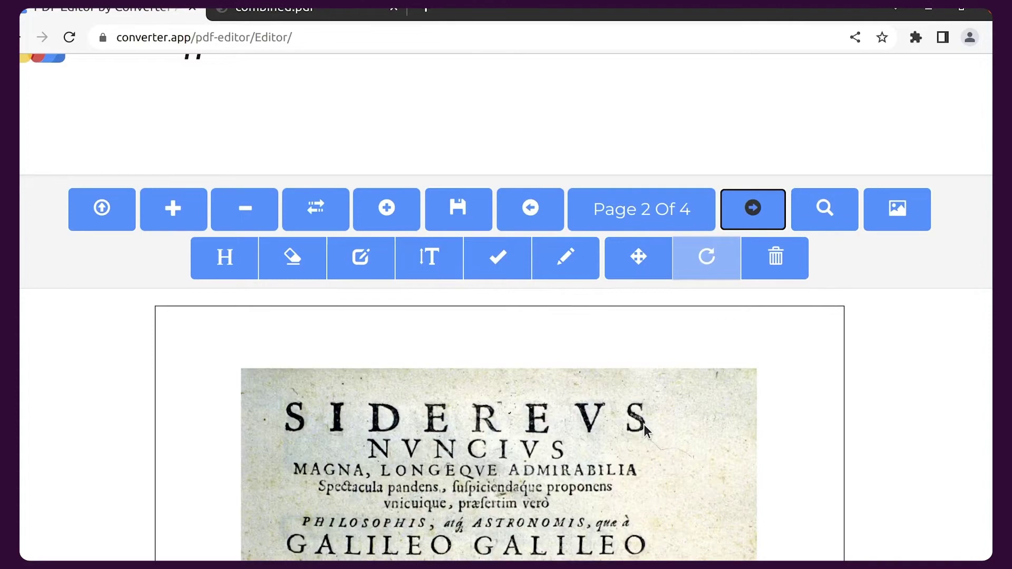
scroll(644, 428, "down", 2)
scroll(308, 399, "up", 2)
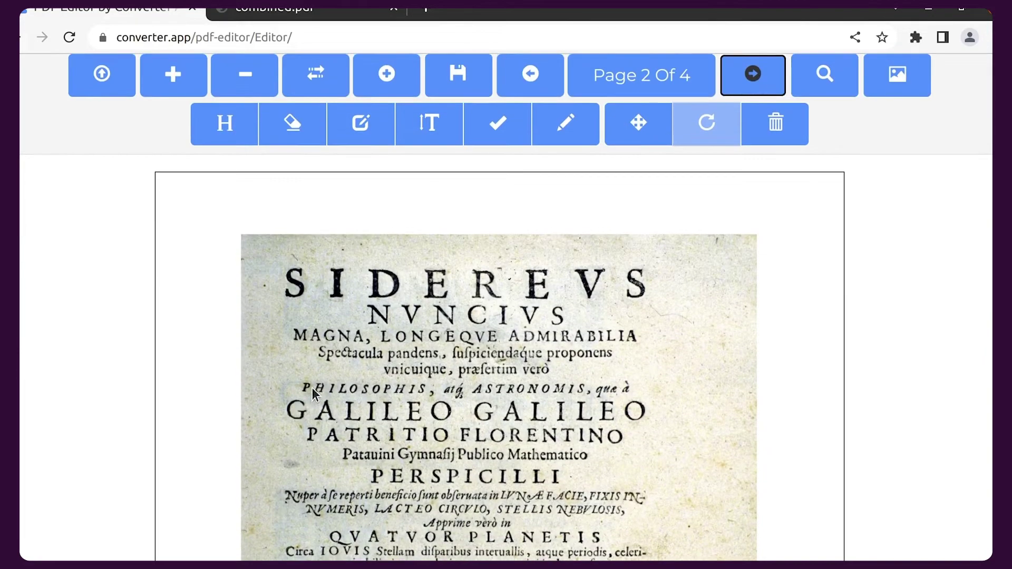
Step: Move the title page again, then jump to page 4 to check it
left_click(316, 117)
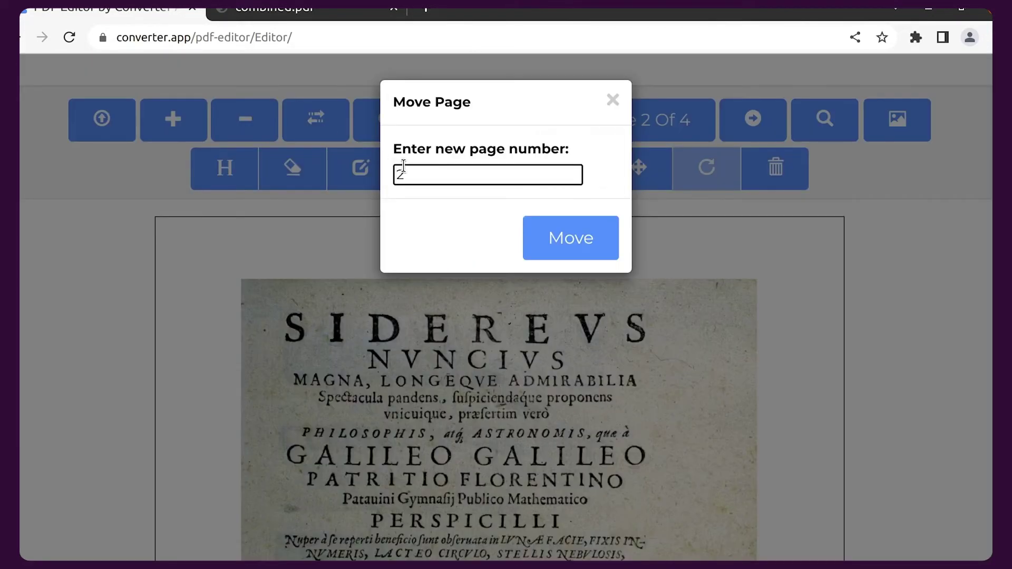
left_click(538, 220)
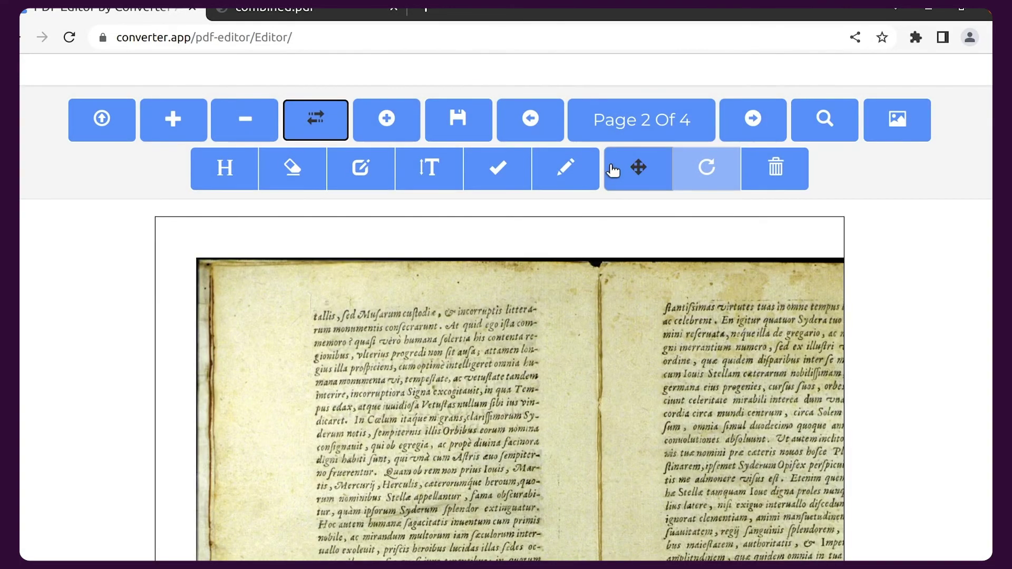
scroll(612, 251, "down", 2)
scroll(625, 206, "up", 2)
left_click(641, 119)
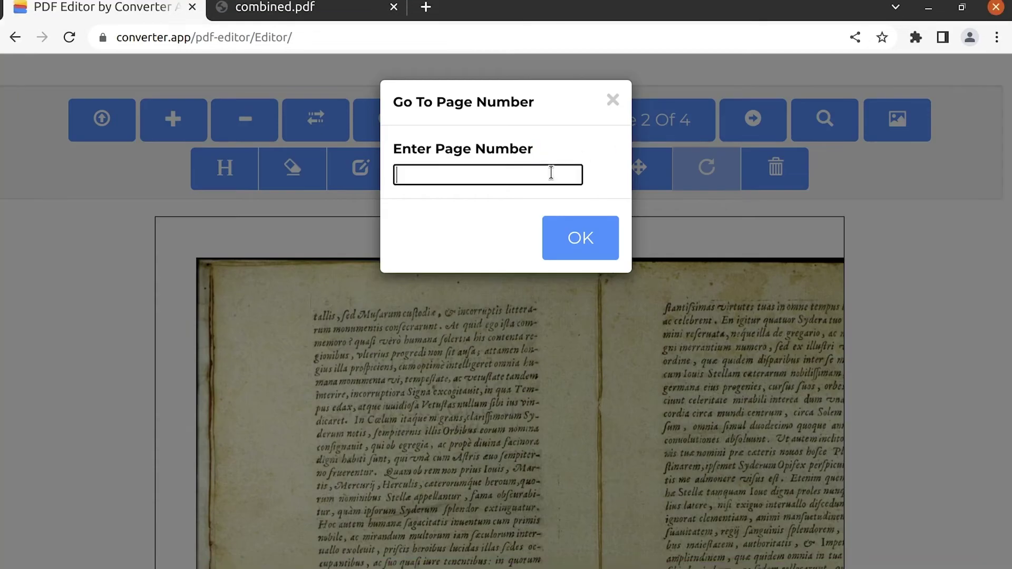
type("4")
left_click(598, 230)
scroll(598, 251, "down", 2)
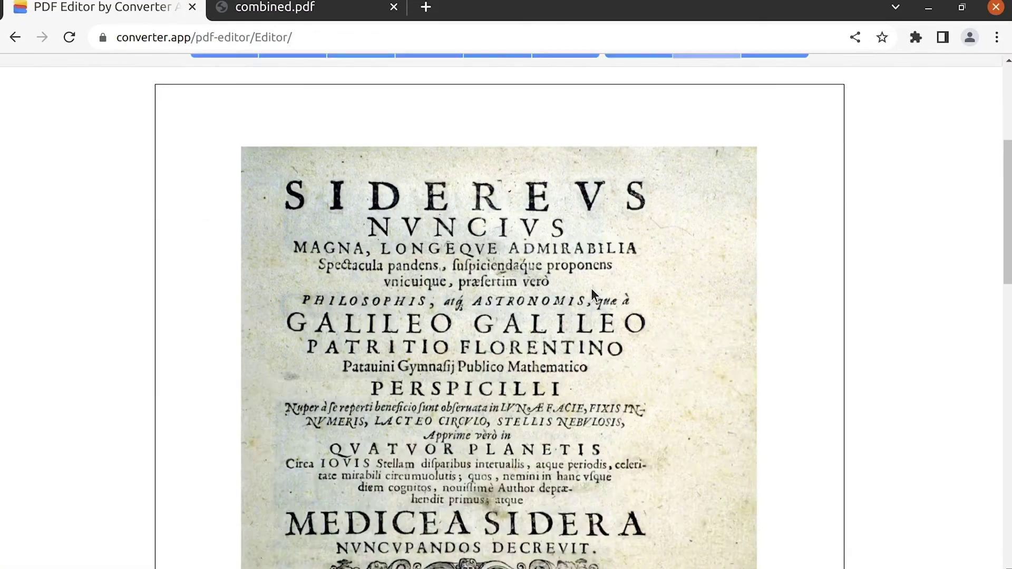
scroll(599, 261, "down", 2)
scroll(591, 294, "up", 3)
scroll(591, 294, "up", 1)
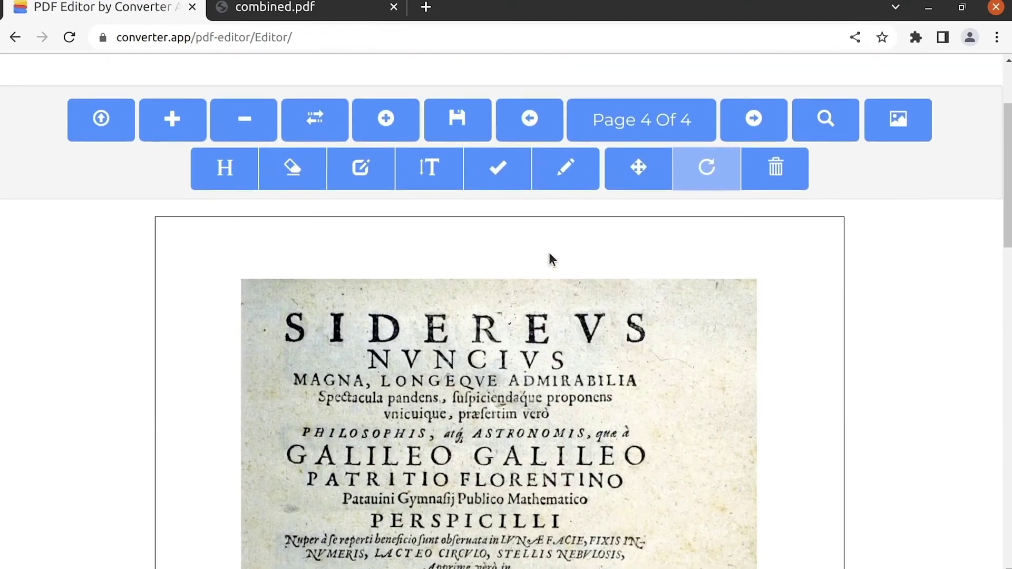
Step: Save the reordered PDF and open the downloaded Export.pdf
left_click(459, 127)
left_click(623, 240)
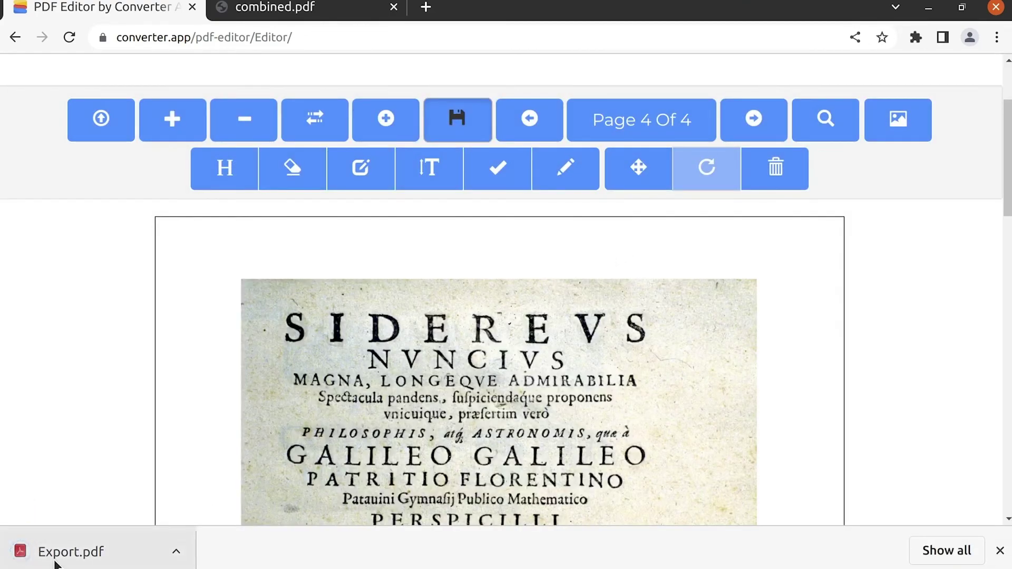
left_click(48, 551)
scroll(491, 279, "down", 5)
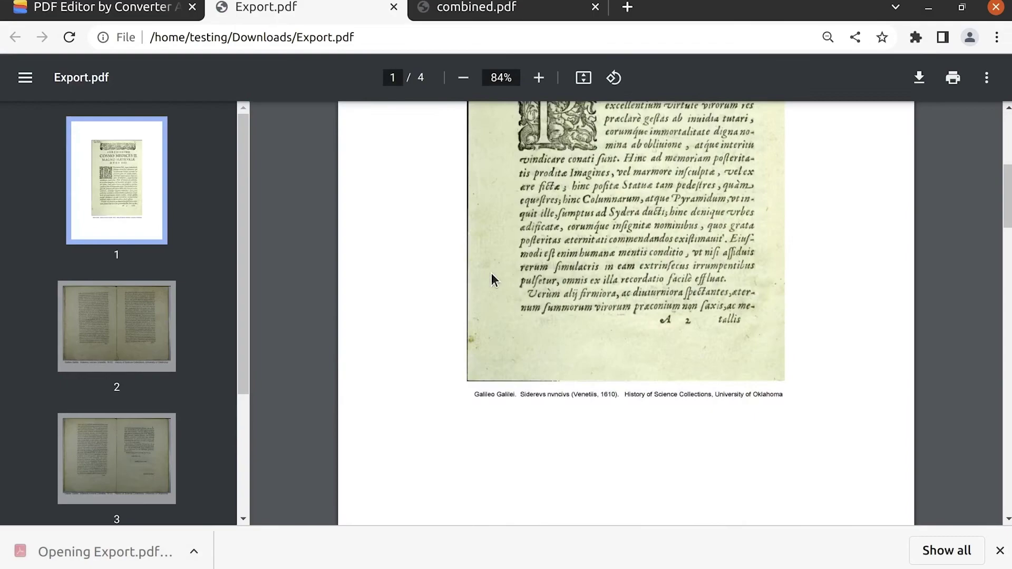